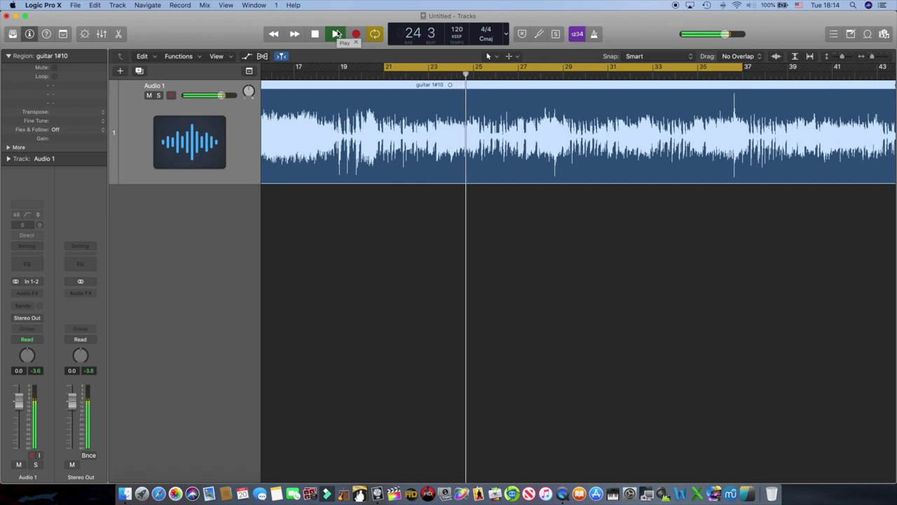
pyautogui.click(314, 35)
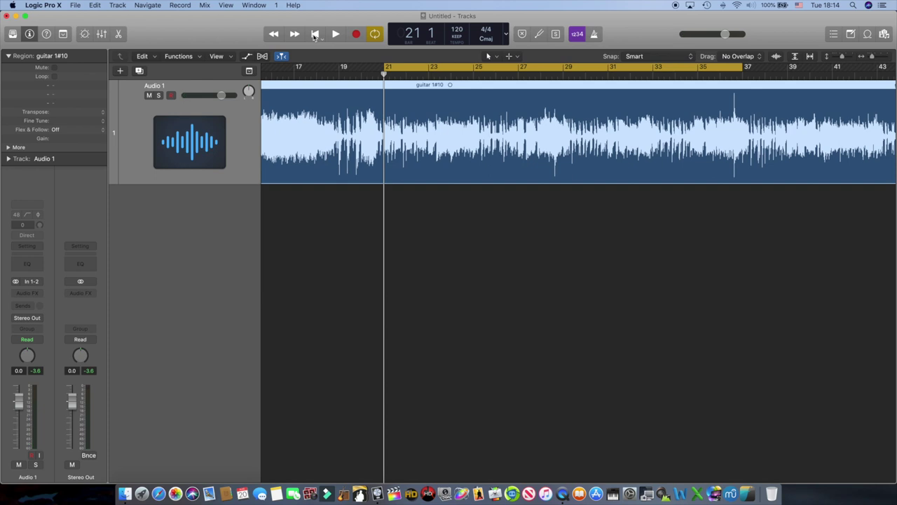
pyautogui.click(28, 265)
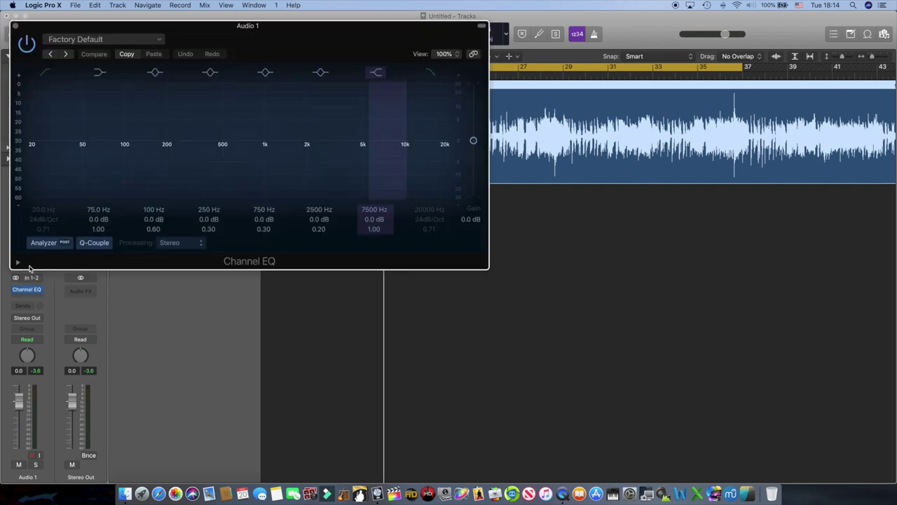
pyautogui.click(15, 28)
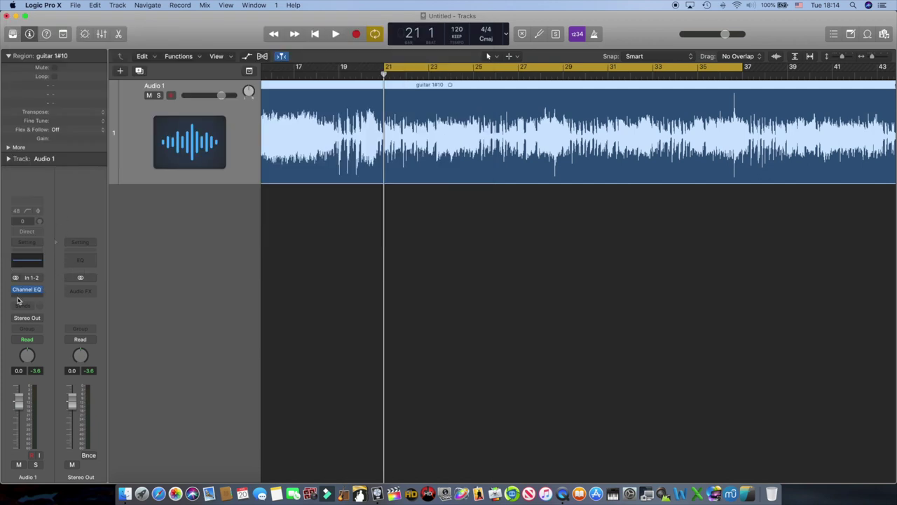
pyautogui.click(41, 290)
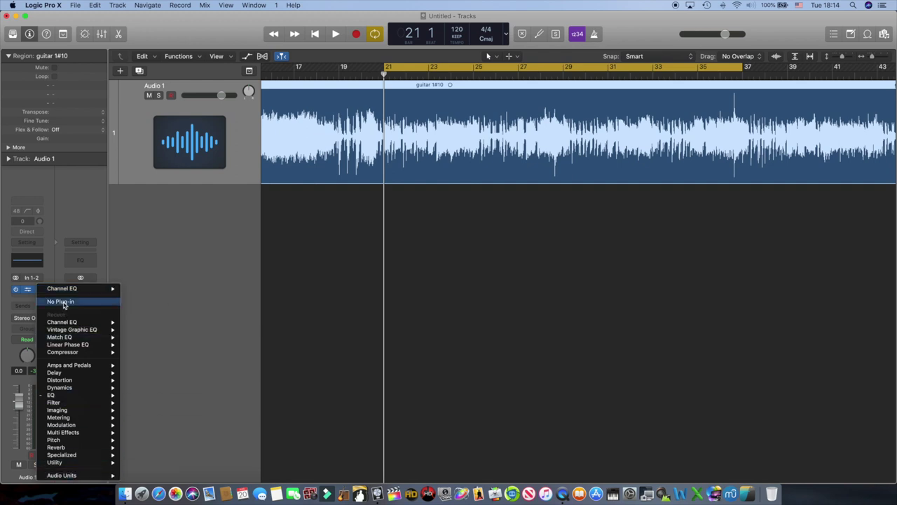
pyautogui.click(63, 302)
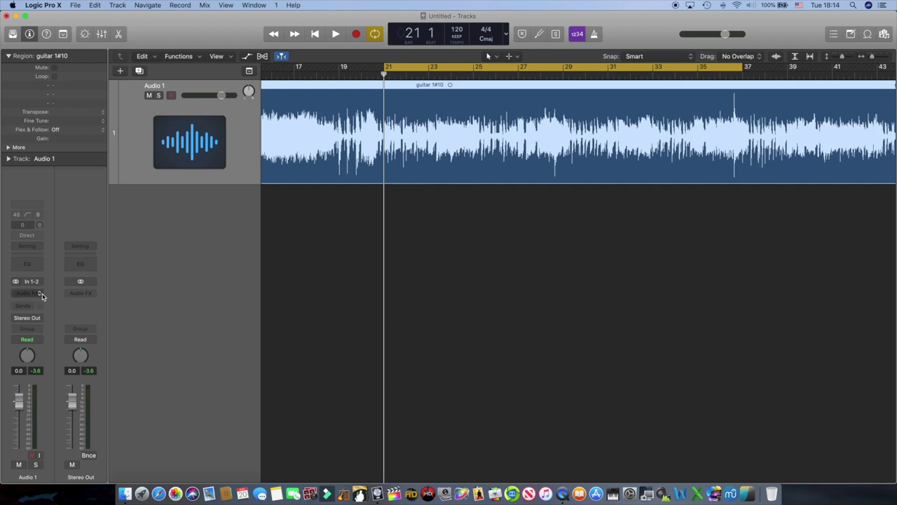
# - Insert a stereo Channel EQ on the Audio 1 track and place its window clear of the transport controls
pyautogui.click(42, 295)
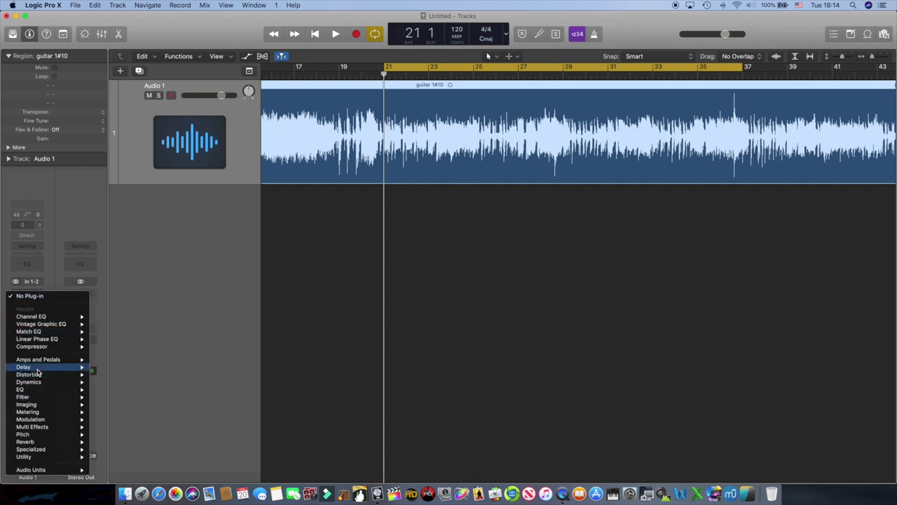
pyautogui.moveTo(34, 390)
pyautogui.moveTo(108, 391)
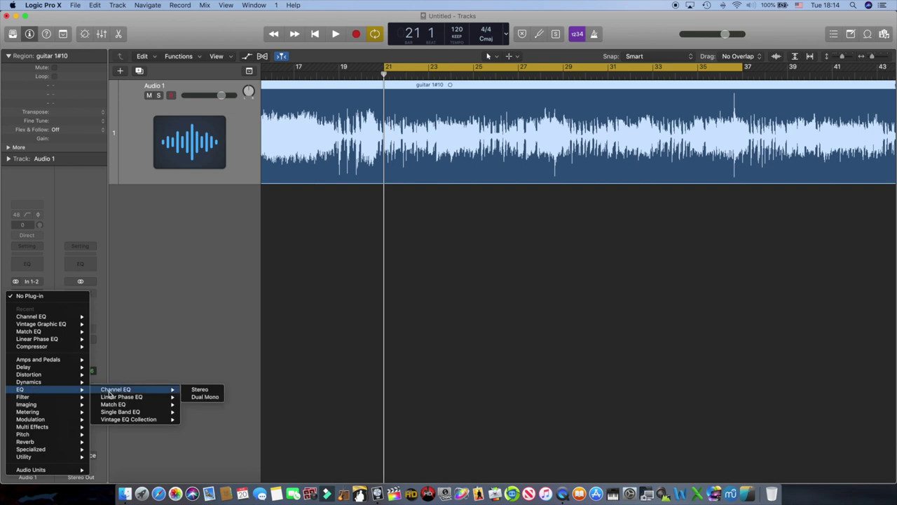
pyautogui.click(198, 389)
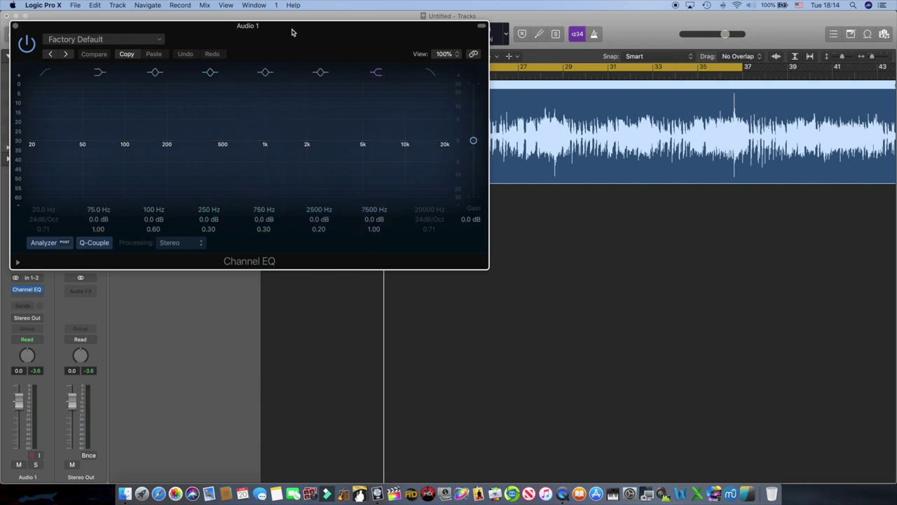
pyautogui.moveTo(293, 32); pyautogui.dragTo(441, 144)
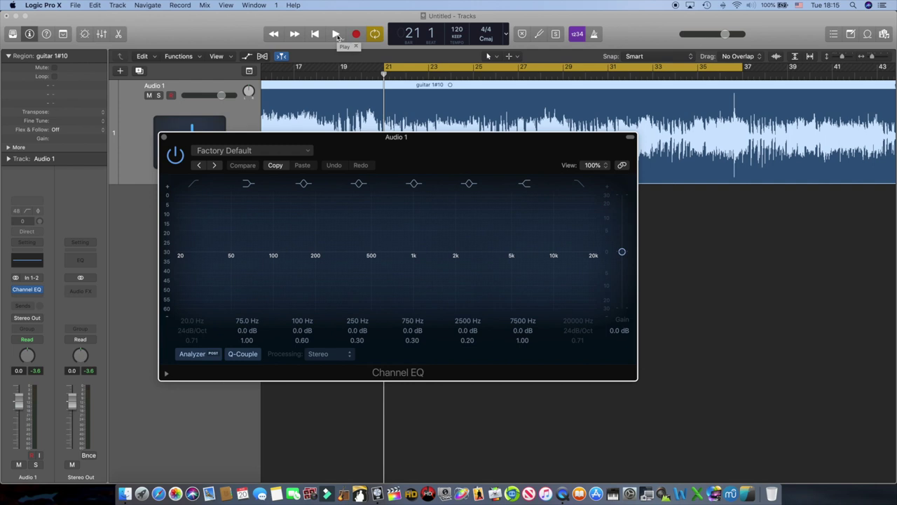
# - During playback, set the Channel EQ high shelf to 10000 Hz, +17.5 dB, and peak bands to 780 Hz, -3.0 dB; 255 Hz, -2.5 dB; 100 Hz, +1.5 dB
pyautogui.click(336, 35)
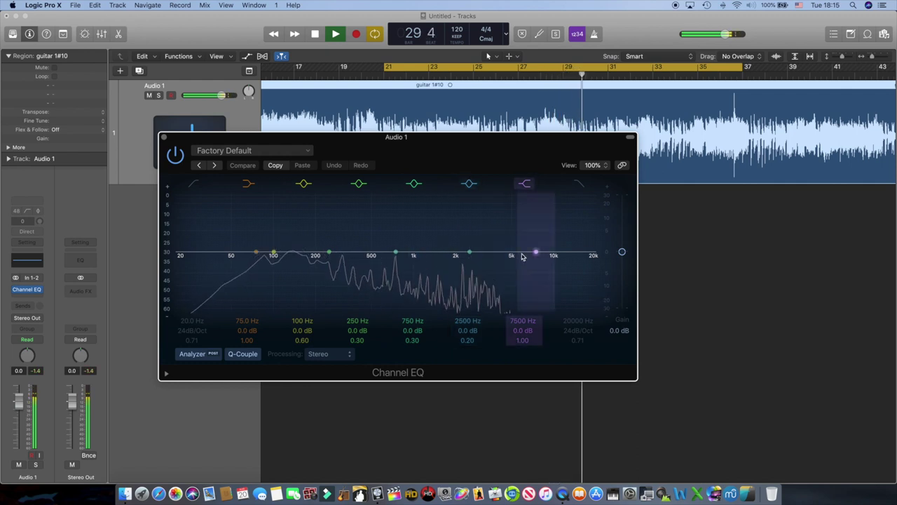
pyautogui.moveTo(537, 252); pyautogui.dragTo(555, 211)
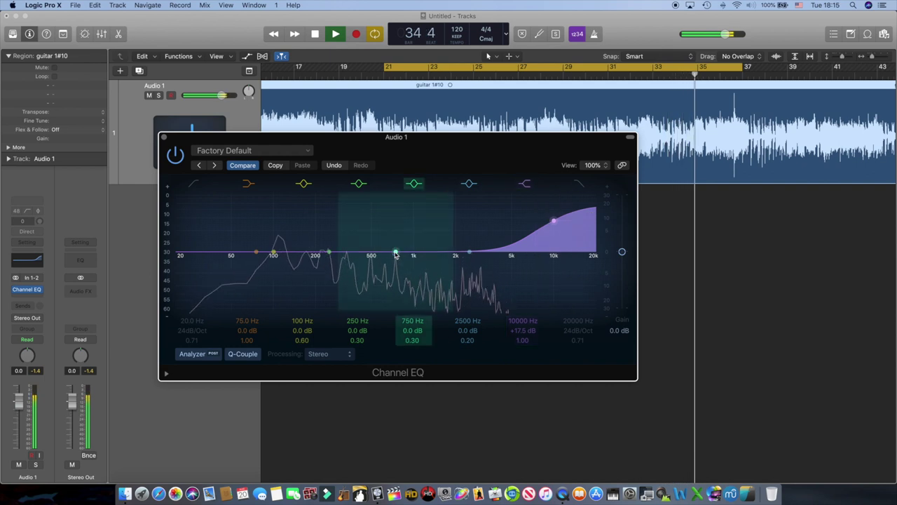
pyautogui.moveTo(395, 251); pyautogui.dragTo(397, 263)
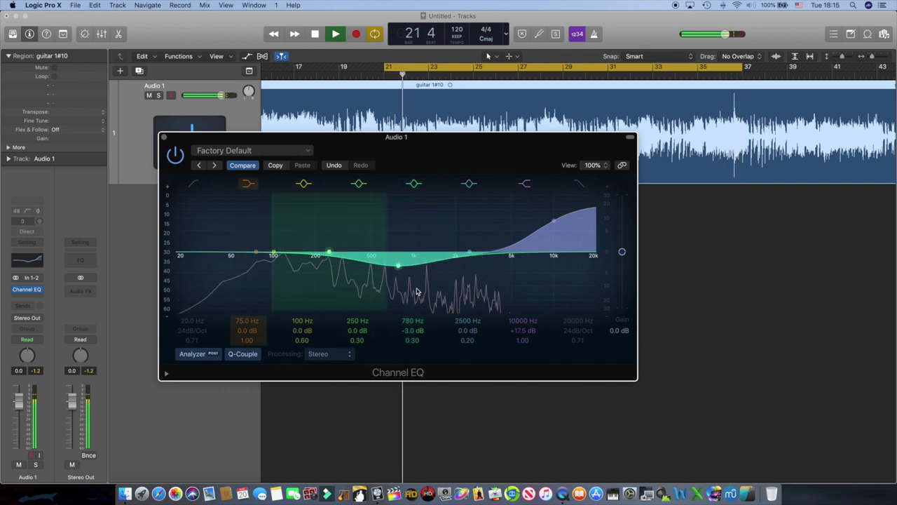
pyautogui.moveTo(330, 253); pyautogui.dragTo(330, 263)
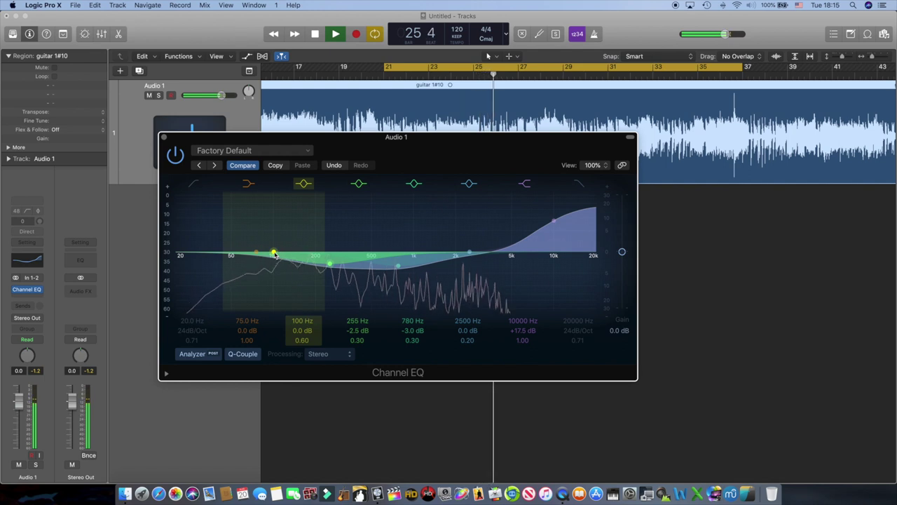
pyautogui.moveTo(275, 256); pyautogui.dragTo(275, 250)
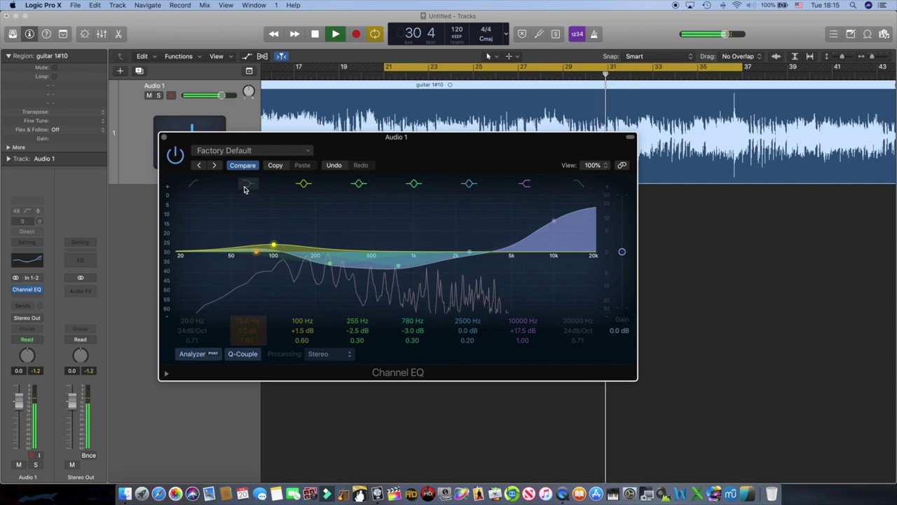
# - Turn off the 75 Hz low shelf and enable the 20 Hz low-cut filter with a Q of 1.20
pyautogui.click(196, 185)
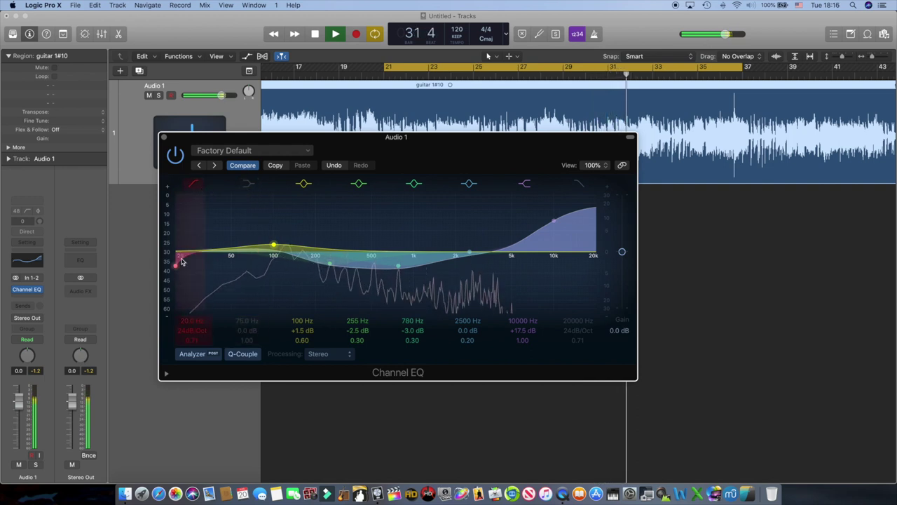
pyautogui.moveTo(176, 265); pyautogui.dragTo(177, 259)
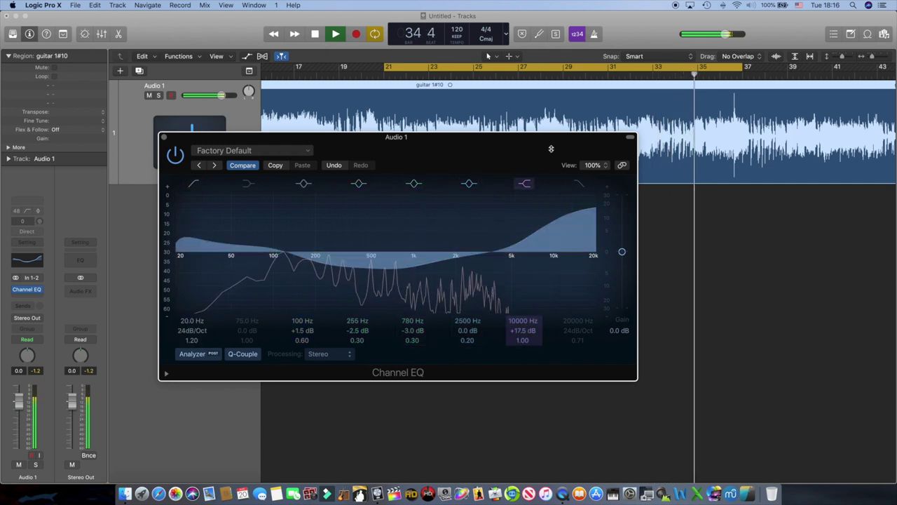
# - Set the 2500 Hz peak band to 2600 Hz and +3.0 dB, and stop playback with the playhead at the cycle start
pyautogui.moveTo(470, 253); pyautogui.dragTo(471, 249)
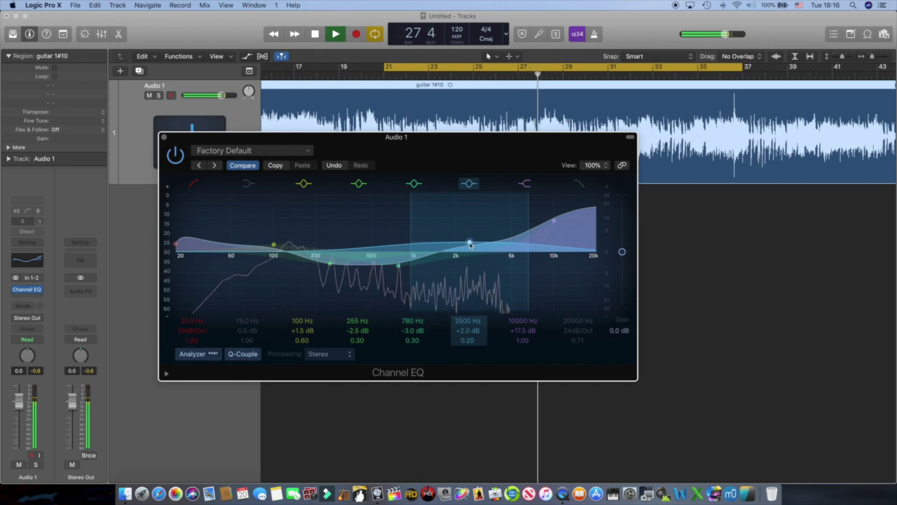
pyautogui.moveTo(470, 244); pyautogui.dragTo(470, 241)
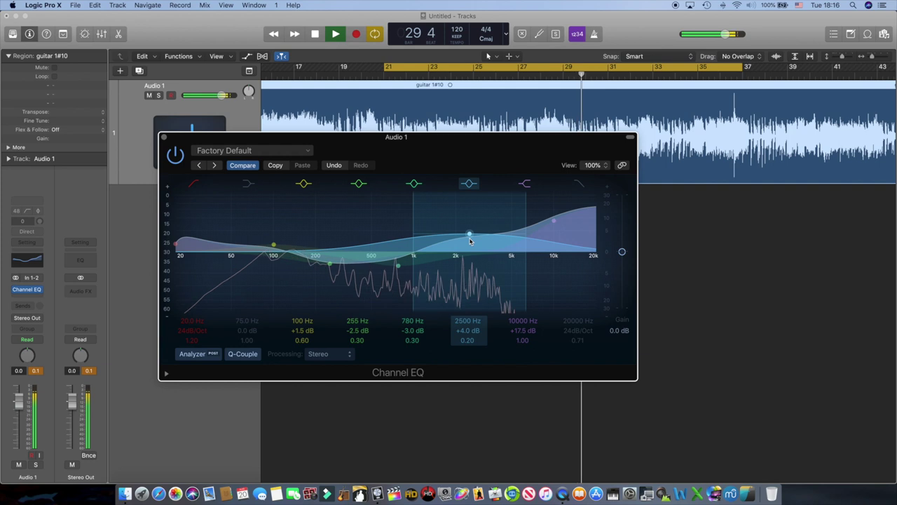
pyautogui.moveTo(470, 241); pyautogui.dragTo(472, 243)
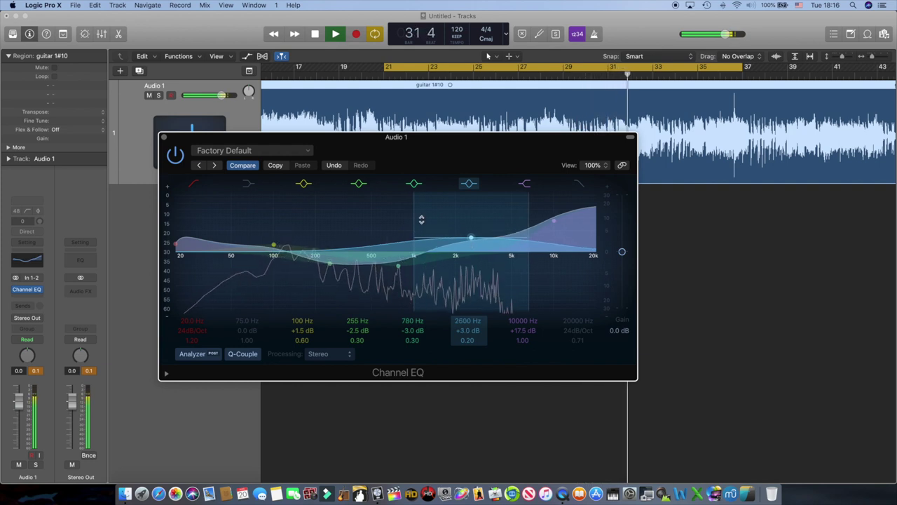
pyautogui.click(316, 35)
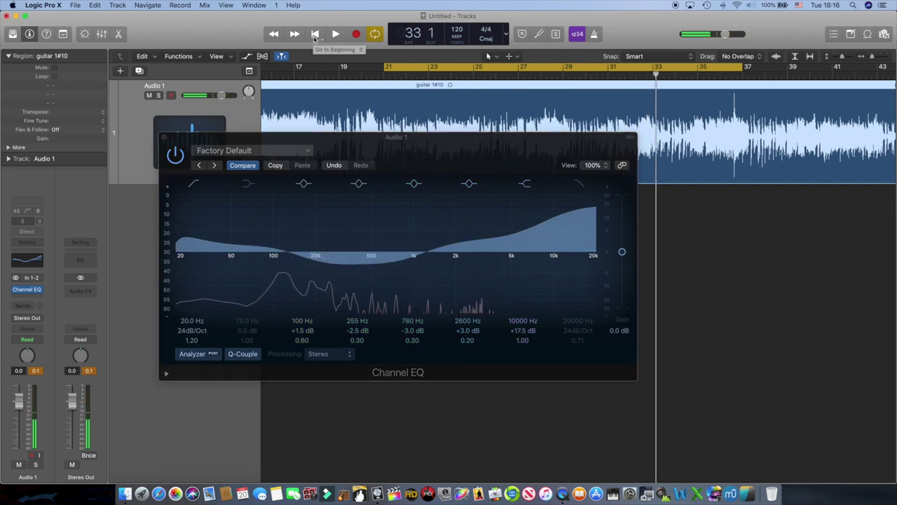
pyautogui.click(315, 34)
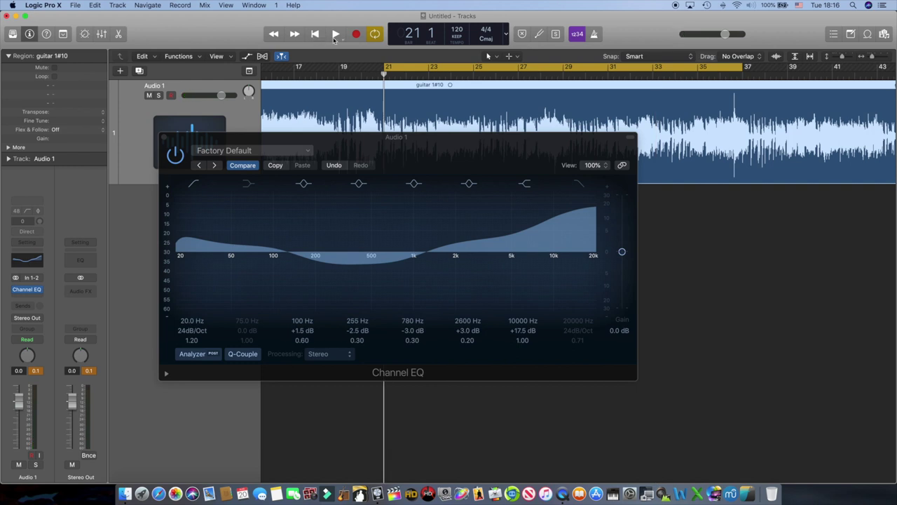
# - Play the guitar section with the Channel EQ bypassed and active to compare the sound, and stop with the EQ bypassed
pyautogui.click(348, 174)
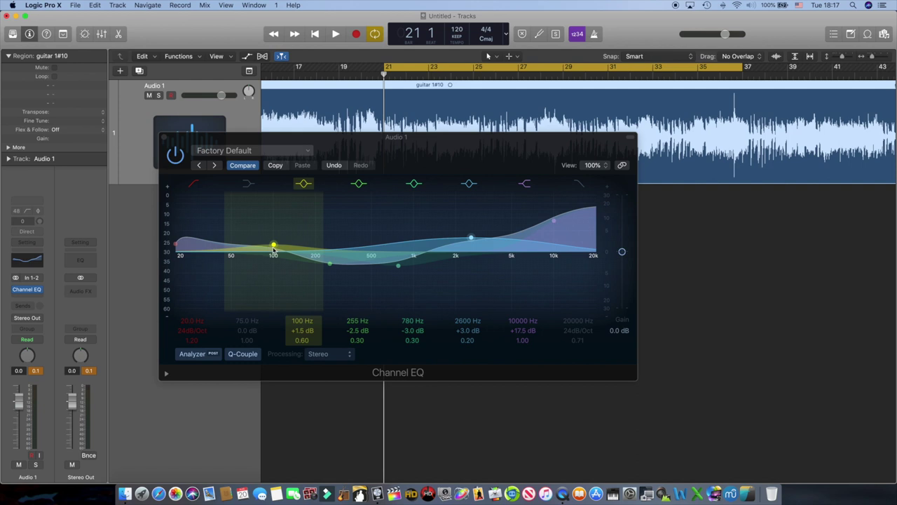
pyautogui.moveTo(274, 248); pyautogui.dragTo(275, 248)
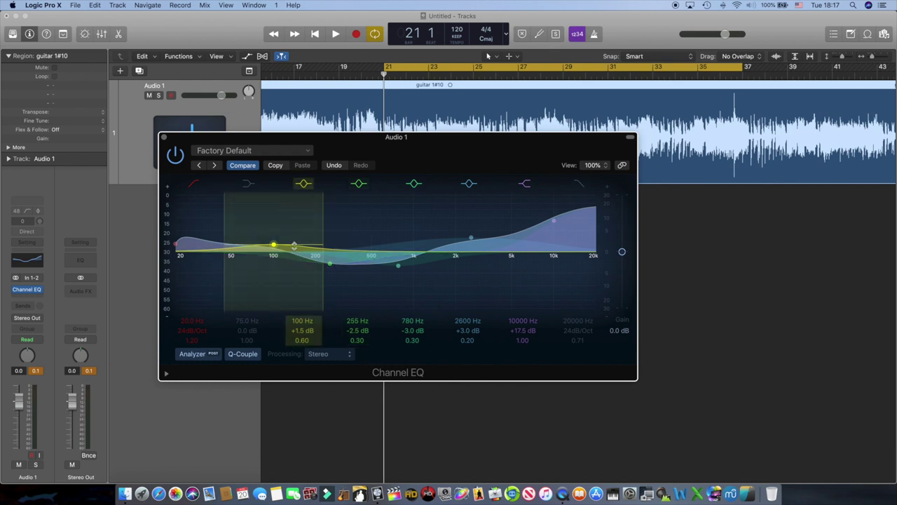
pyautogui.click(176, 153)
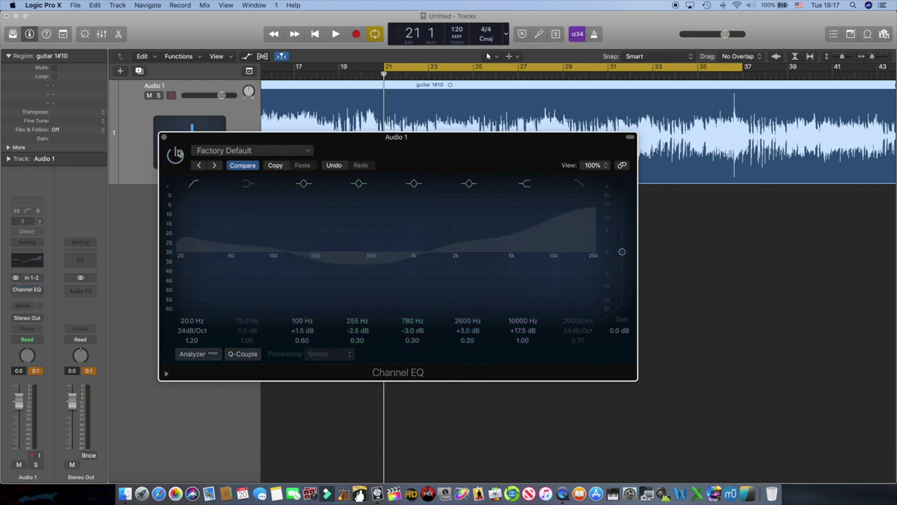
pyautogui.click(337, 34)
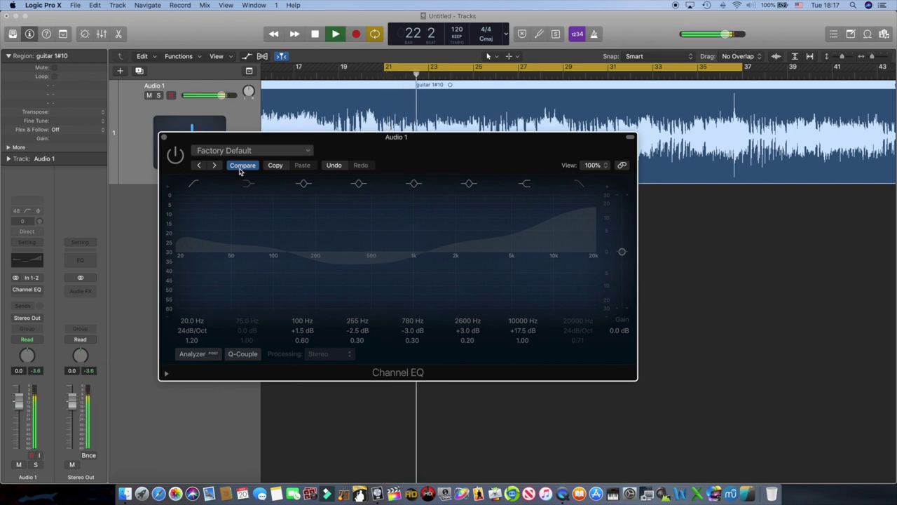
pyautogui.click(175, 156)
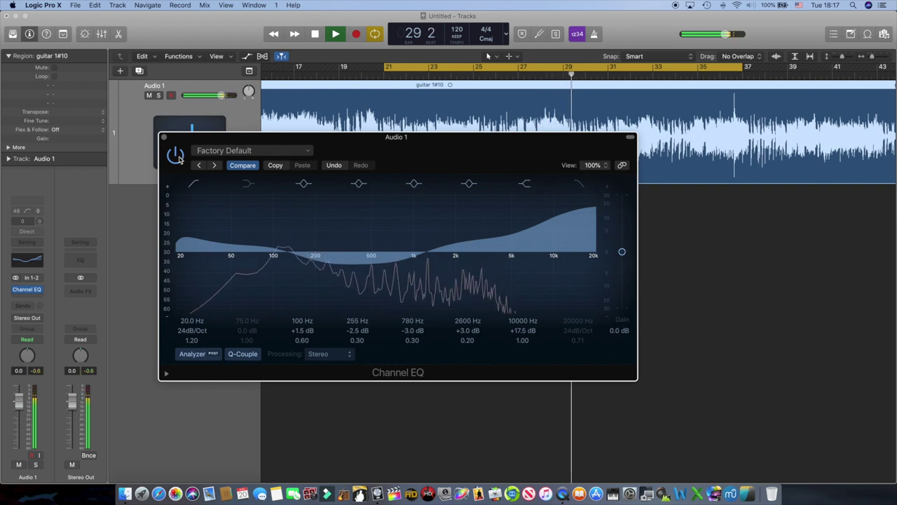
pyautogui.click(176, 156)
pyautogui.click(315, 34)
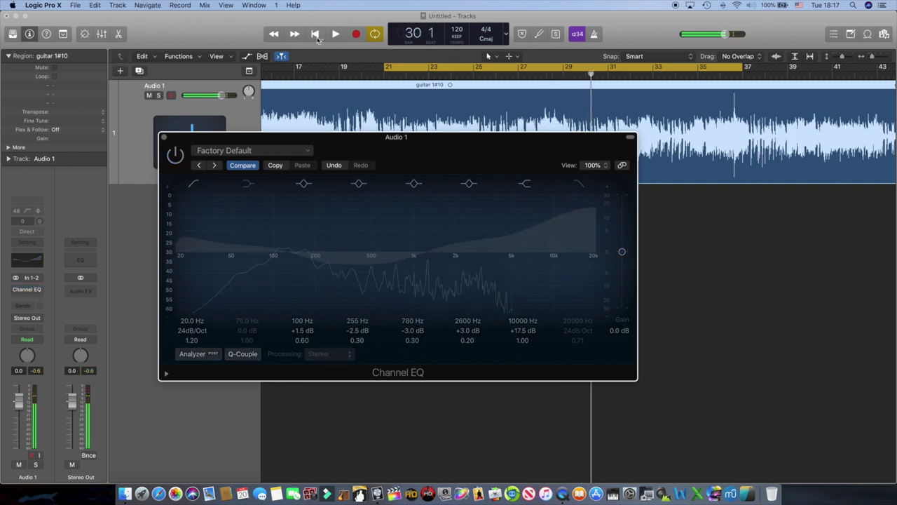
pyautogui.click(175, 154)
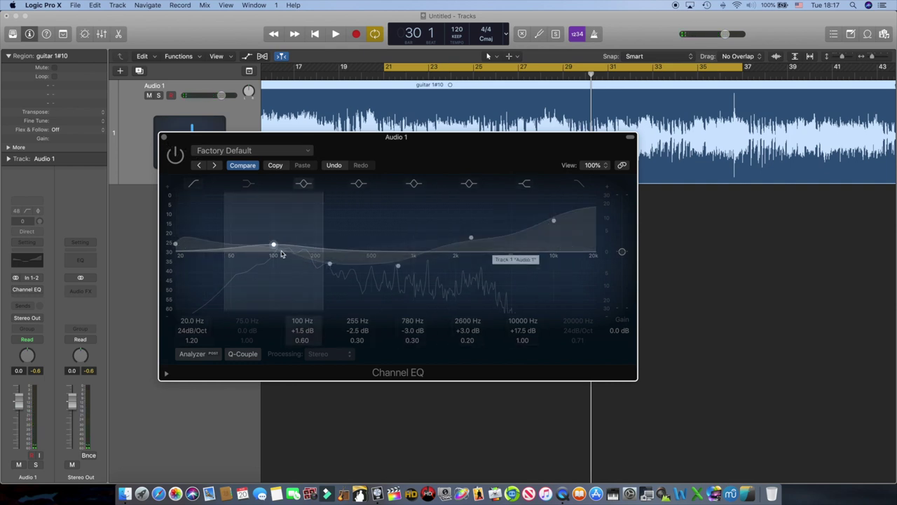
# - Browse the Channel EQ preset categories and the presets in 03 Guitar without loading one
pyautogui.click(309, 154)
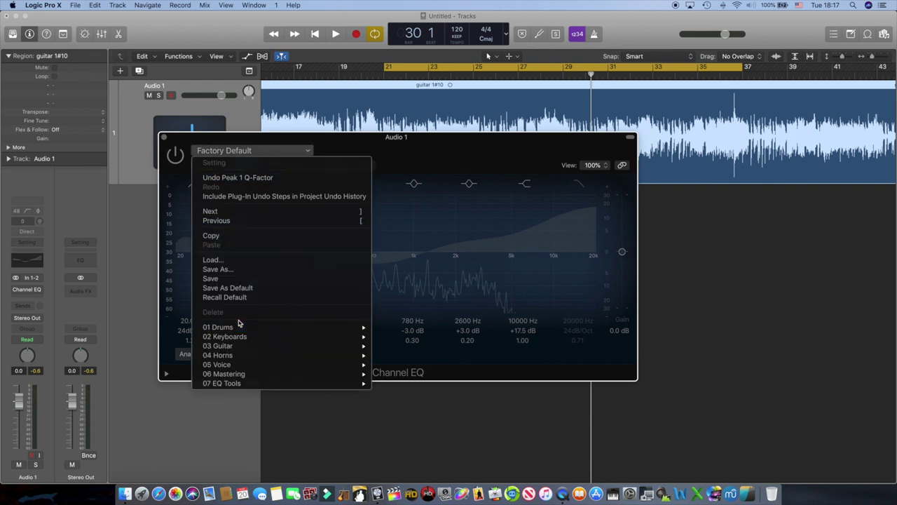
pyautogui.moveTo(238, 328)
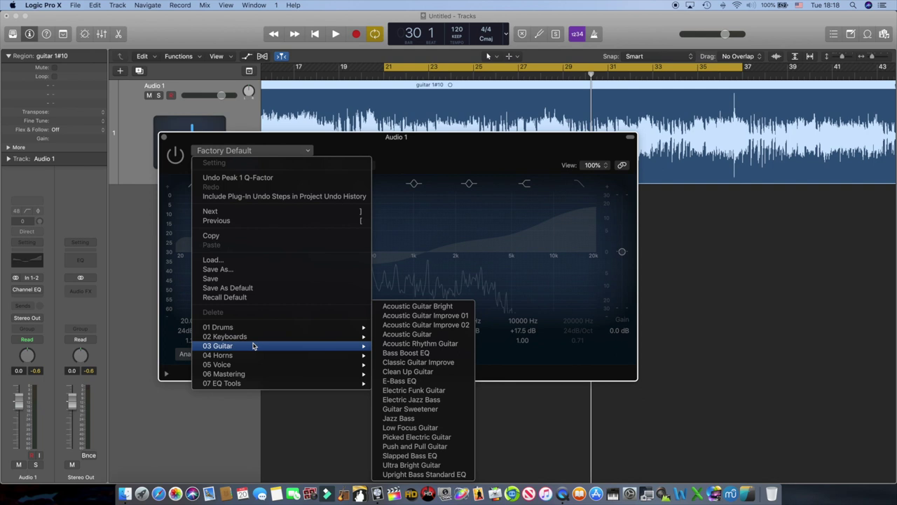
pyautogui.click(165, 140)
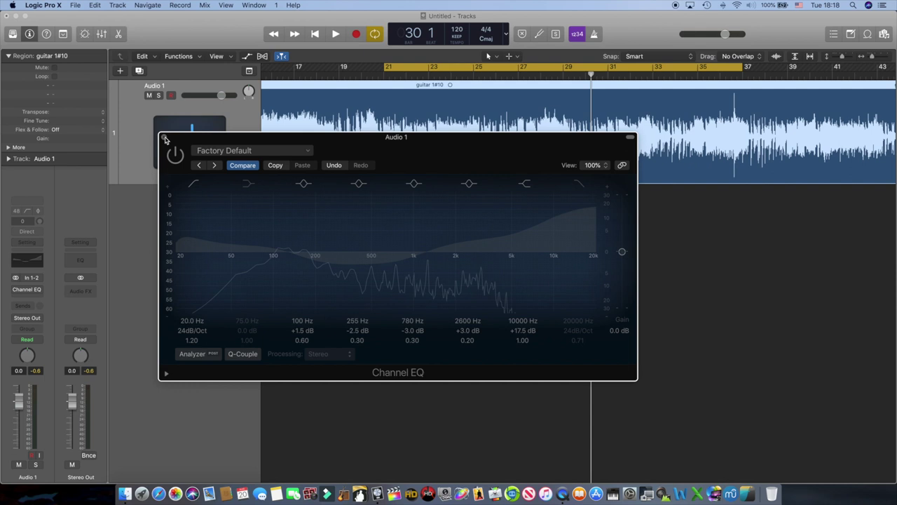
pyautogui.moveTo(246, 239)
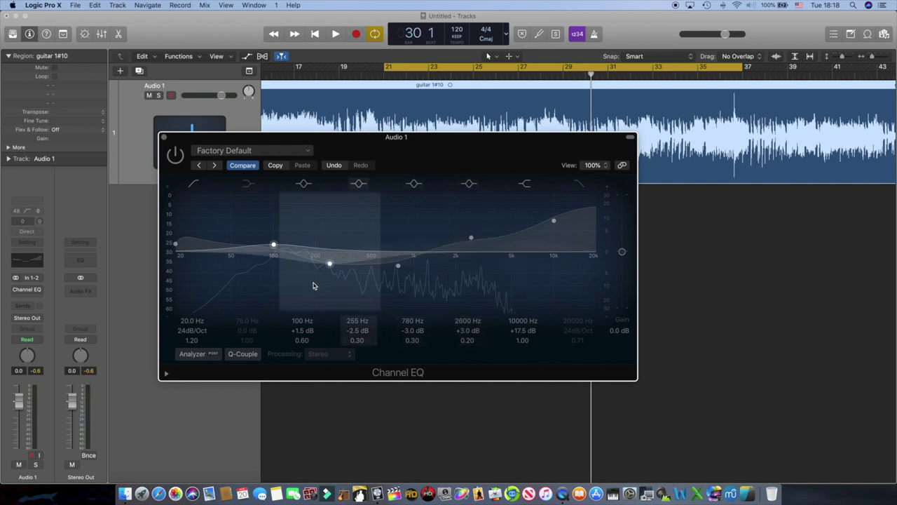
pyautogui.click(169, 155)
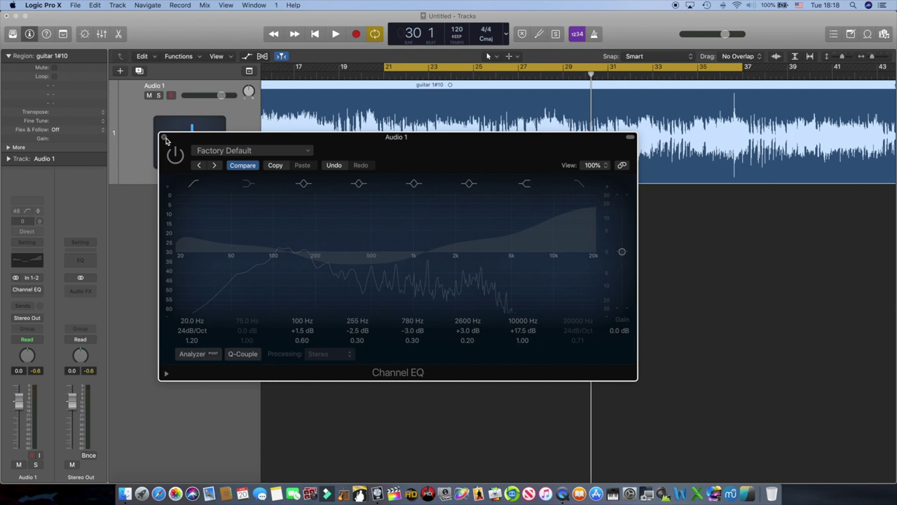
# - Close the Channel EQ window and remove the Channel EQ from the Audio 1 channel strip
pyautogui.click(165, 138)
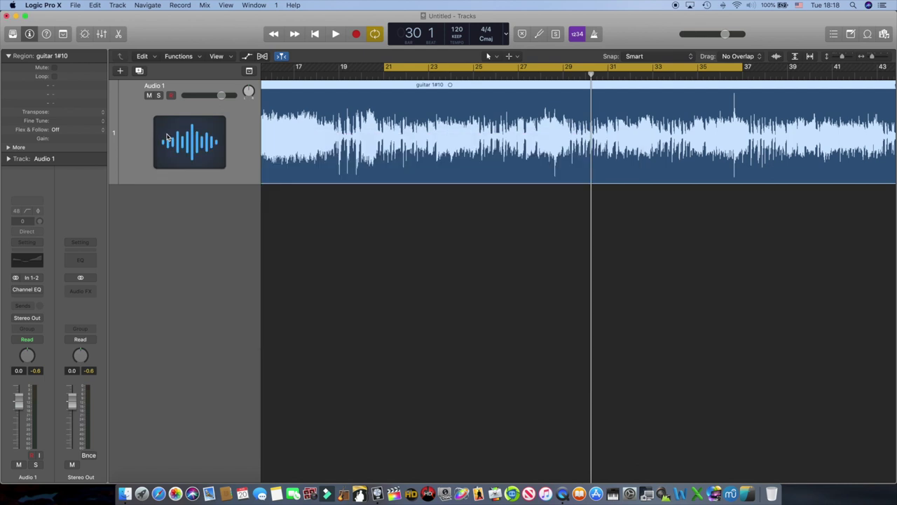
pyautogui.click(40, 290)
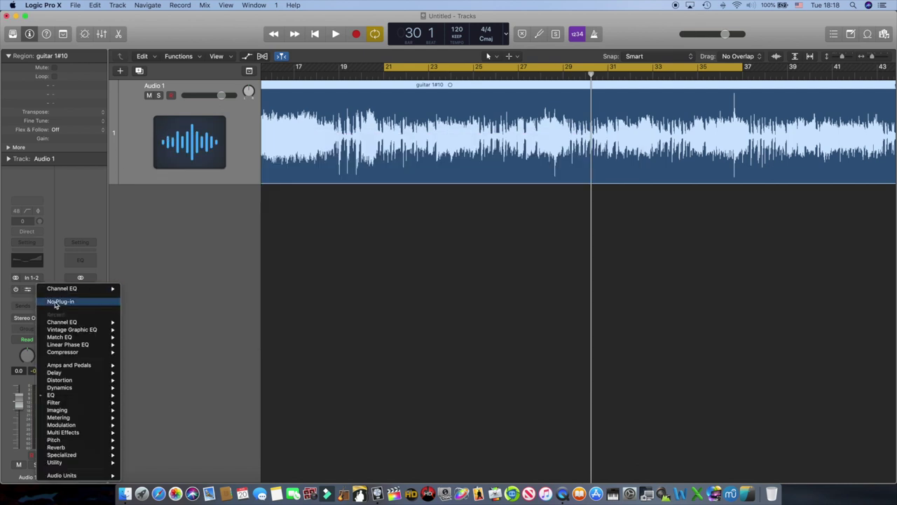
pyautogui.click(55, 301)
# - Insert the Vintage Graphic EQ from the Vintage EQ Collection on Audio 1 and move its window clear of the channel strips
pyautogui.click(30, 294)
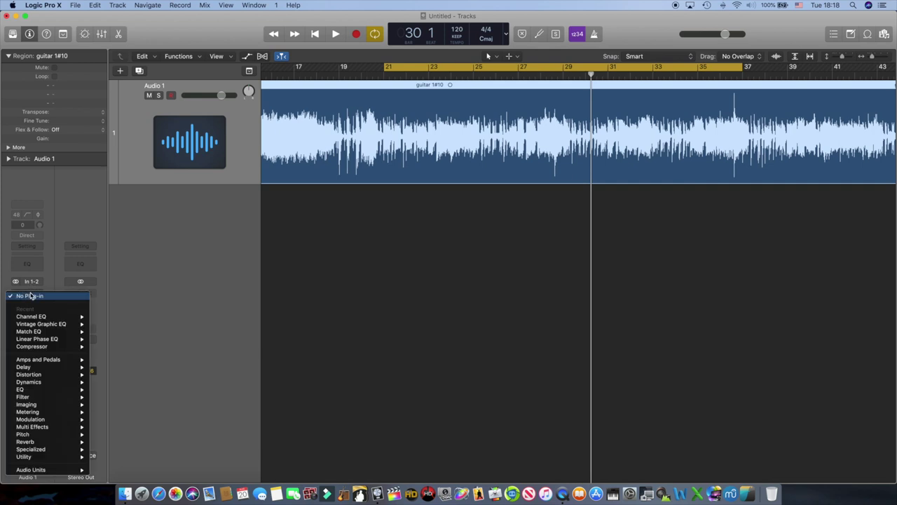
pyautogui.moveTo(47, 390)
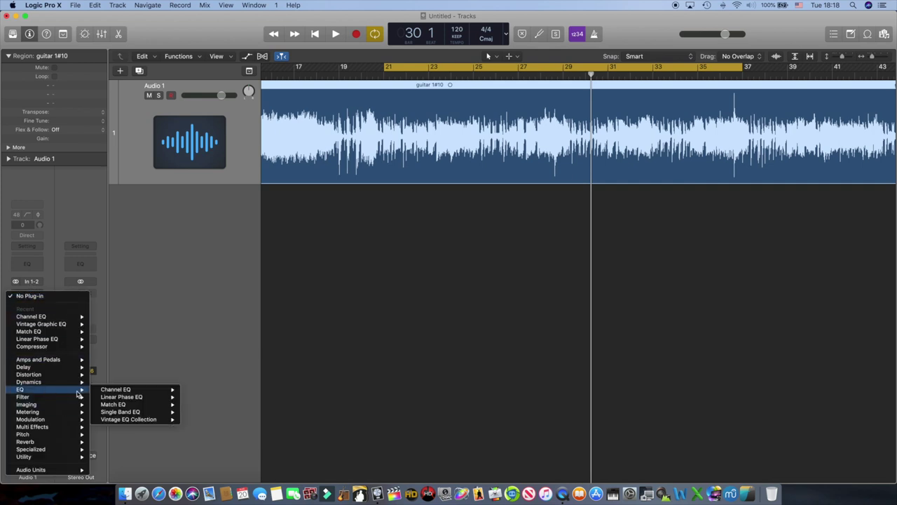
pyautogui.moveTo(139, 423)
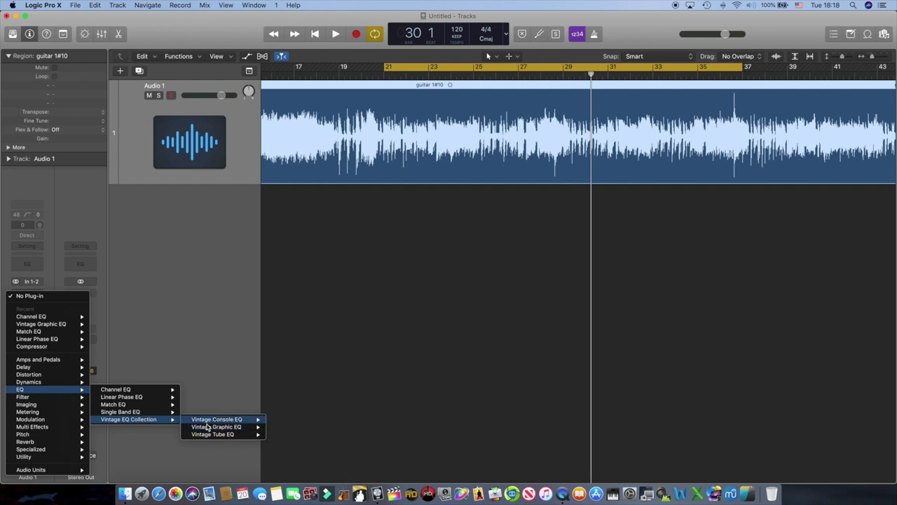
pyautogui.moveTo(208, 427)
pyautogui.click(277, 427)
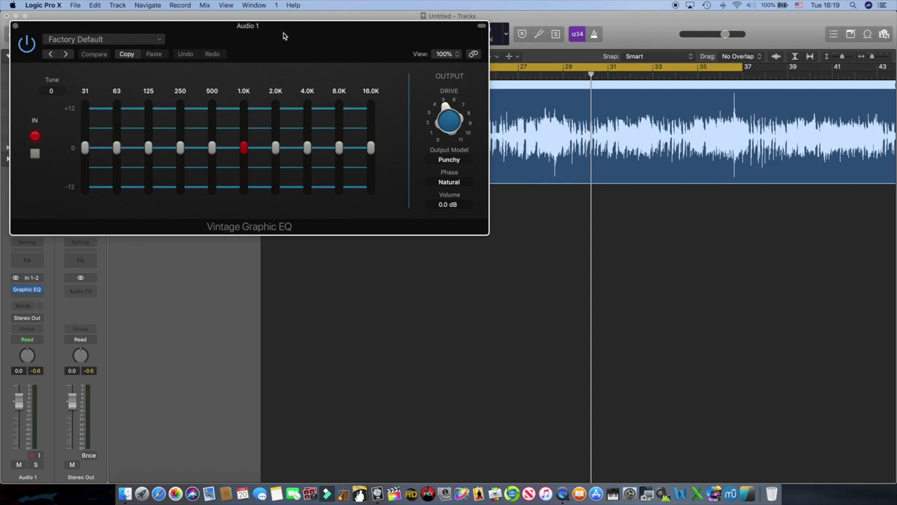
pyautogui.moveTo(283, 35); pyautogui.dragTo(384, 175)
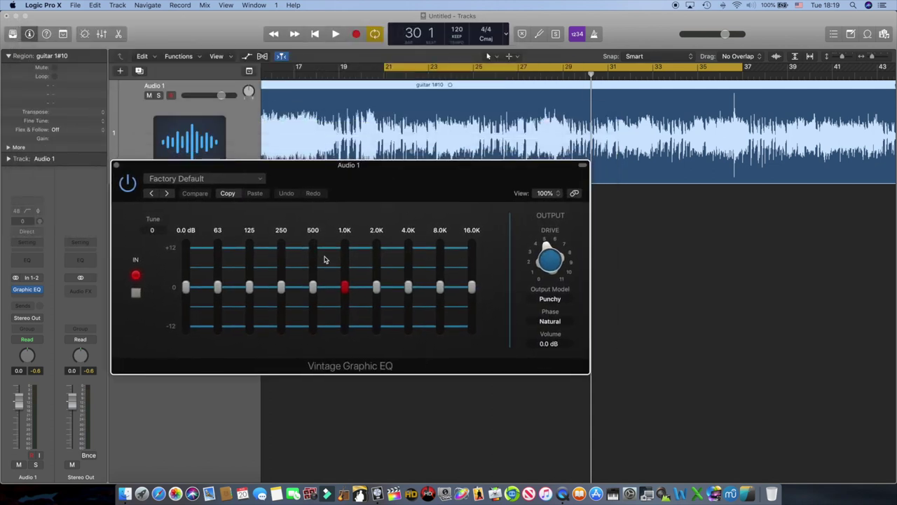
# - Return the playhead to the cycle start at bar 21 and play the guitar through the flat Vintage Graphic EQ
pyautogui.moveTo(473, 251)
pyautogui.moveTo(405, 278)
pyautogui.moveTo(186, 244)
pyautogui.click(315, 35)
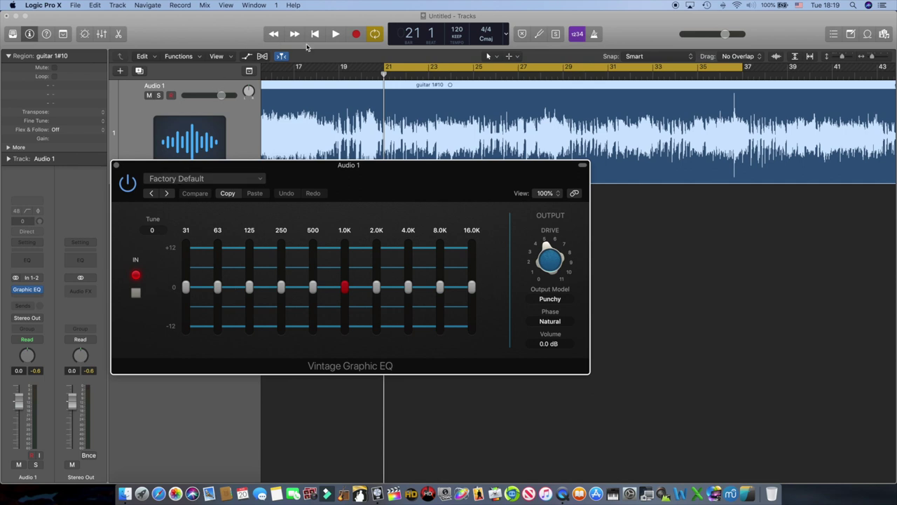
pyautogui.click(337, 34)
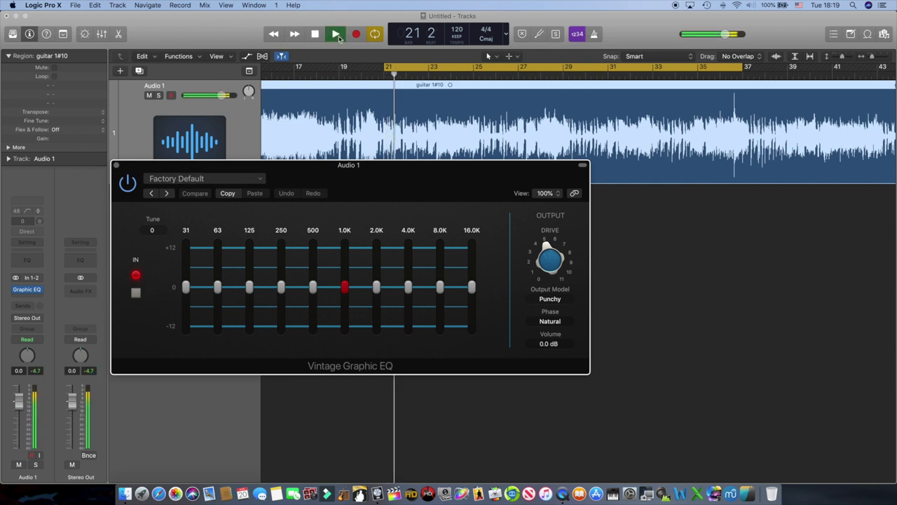
# - Boost the 16, 8, 4 and 2 kHz bands and cut the 1 kHz, 500, 250 and 125 Hz bands during playback
pyautogui.moveTo(473, 291)
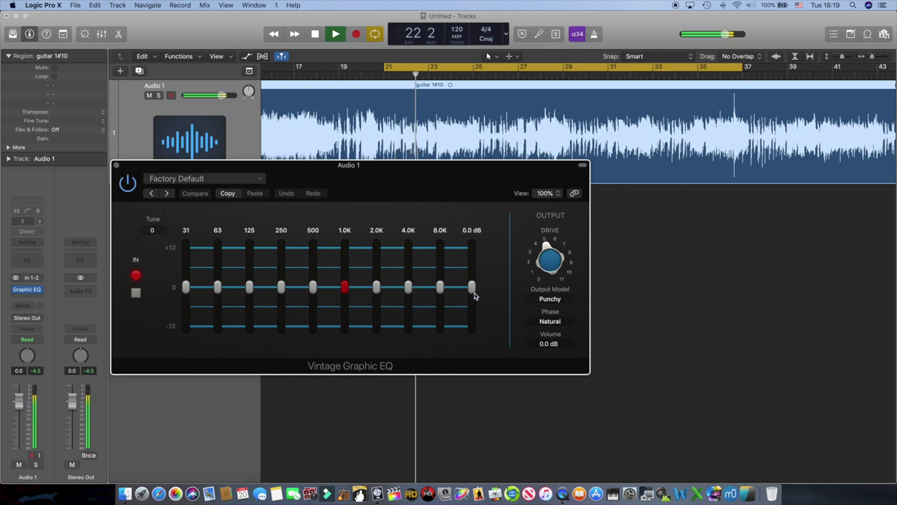
pyautogui.moveTo(473, 293); pyautogui.dragTo(477, 260)
pyautogui.moveTo(440, 288); pyautogui.dragTo(440, 256)
pyautogui.moveTo(408, 286); pyautogui.dragTo(408, 262)
pyautogui.moveTo(376, 287); pyautogui.dragTo(346, 316)
pyautogui.moveTo(312, 287); pyautogui.dragTo(281, 304)
pyautogui.moveTo(249, 295); pyautogui.dragTo(250, 298)
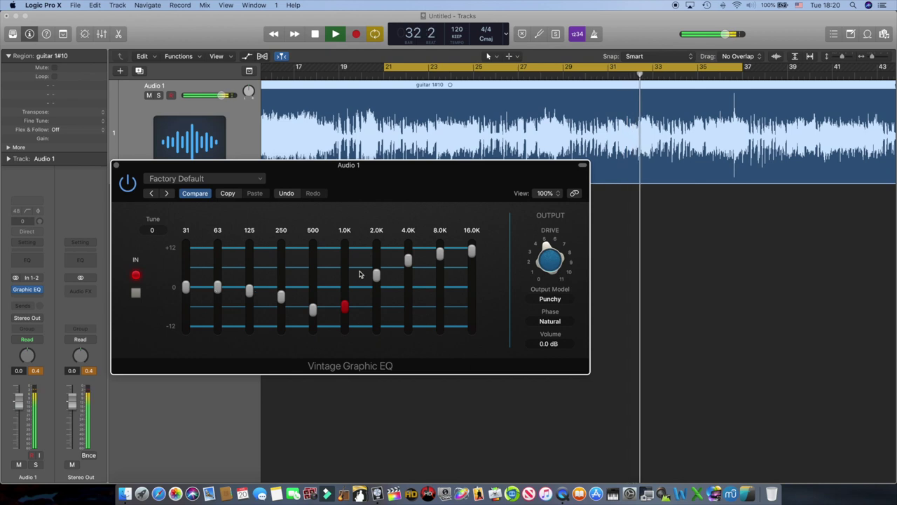
# - Pull every band from 125 Hz up to 16 kHz down to -12 dB while the guitar plays
pyautogui.moveTo(281, 297); pyautogui.dragTo(345, 341)
pyautogui.moveTo(249, 289); pyautogui.dragTo(255, 341)
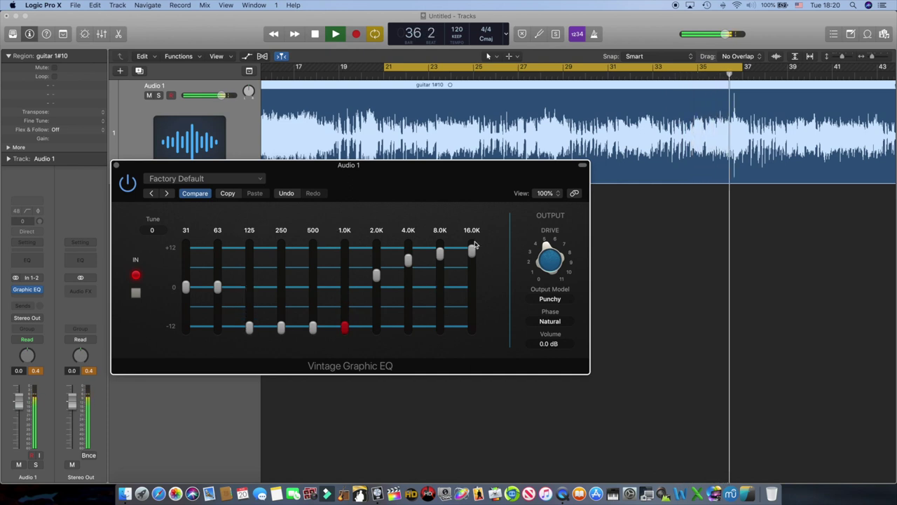
pyautogui.moveTo(473, 253); pyautogui.dragTo(478, 425)
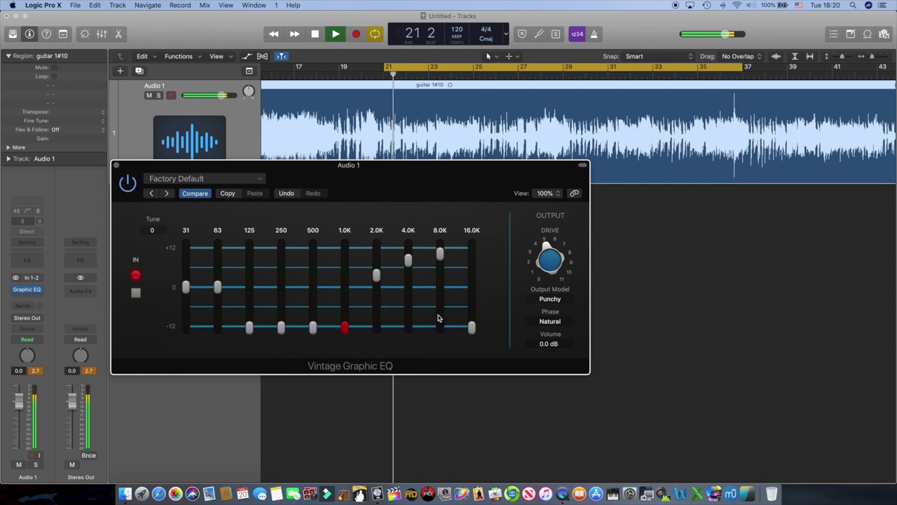
pyautogui.moveTo(440, 259); pyautogui.dragTo(440, 327)
pyautogui.moveTo(407, 260); pyautogui.dragTo(409, 313)
pyautogui.moveTo(377, 275); pyautogui.dragTo(408, 327)
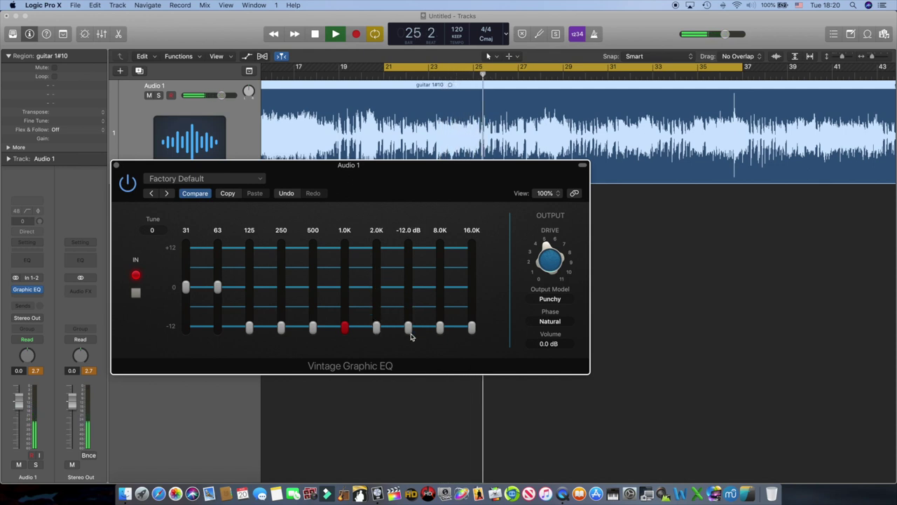
# - Set the 1 kHz band to 0.3 dB and boost the 500, 250 and 125 Hz bands above 0 dB
pyautogui.moveTo(344, 329); pyautogui.dragTo(344, 303)
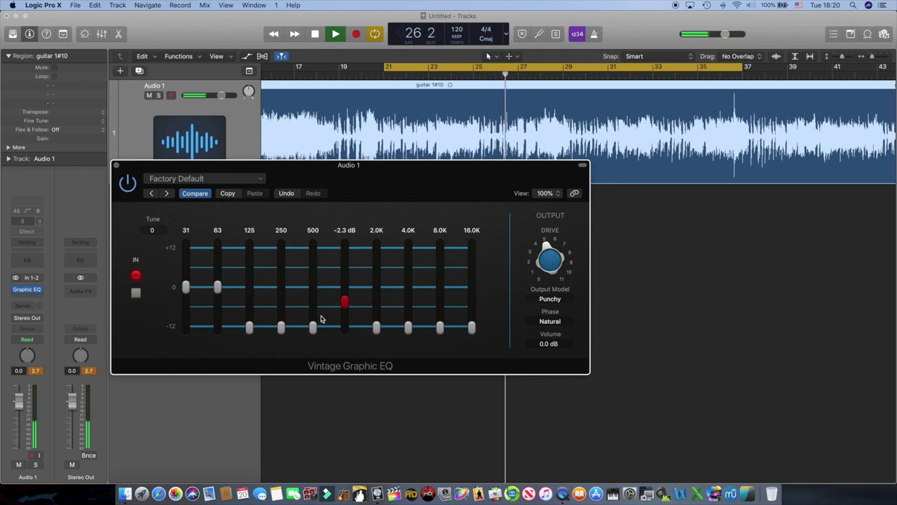
pyautogui.moveTo(313, 330); pyautogui.dragTo(314, 287)
pyautogui.moveTo(280, 327); pyautogui.dragTo(281, 286)
pyautogui.moveTo(250, 327); pyautogui.dragTo(314, 265)
pyautogui.moveTo(344, 302); pyautogui.dragTo(346, 285)
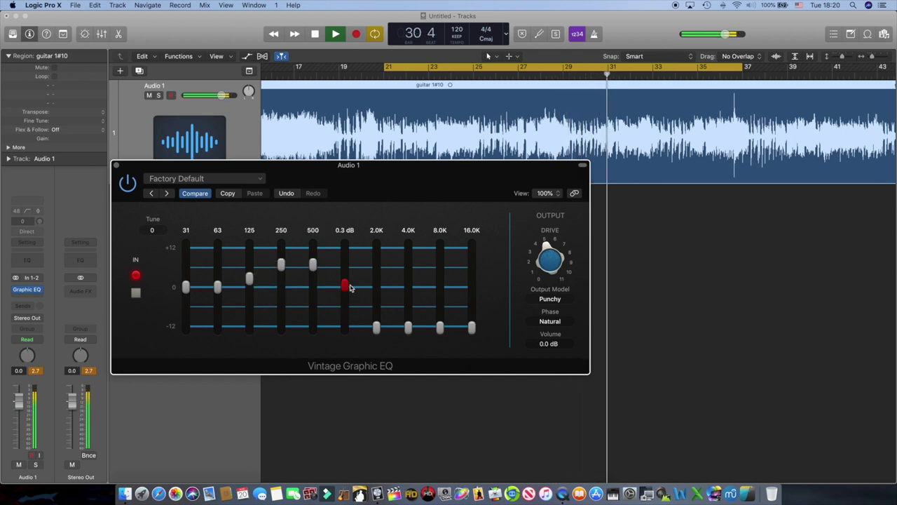
# - Set the 63 Hz band to -3.0 dB, lower the 31, 125 and 250 Hz bands, and raise the 2 kHz band partway
pyautogui.click(215, 307)
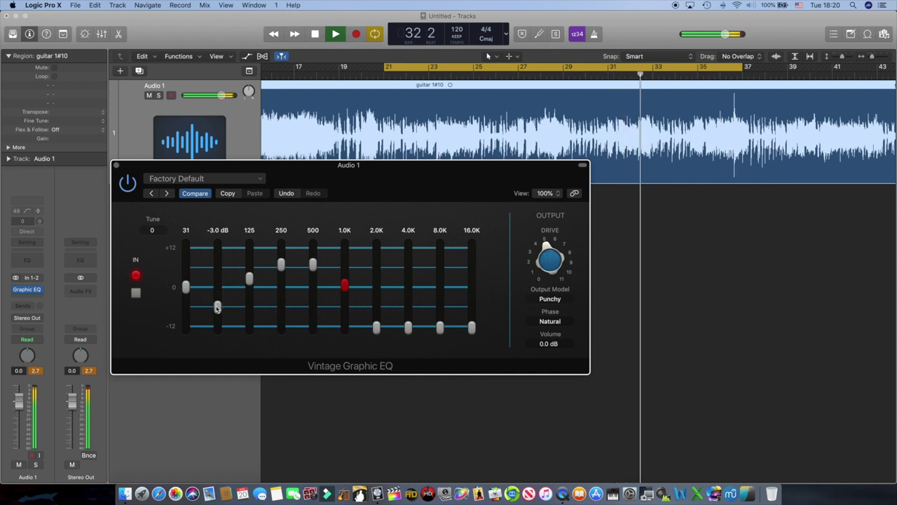
pyautogui.moveTo(186, 288); pyautogui.dragTo(186, 327)
pyautogui.moveTo(248, 279); pyautogui.dragTo(250, 293)
pyautogui.moveTo(281, 266); pyautogui.dragTo(281, 281)
pyautogui.moveTo(376, 327); pyautogui.dragTo(377, 306)
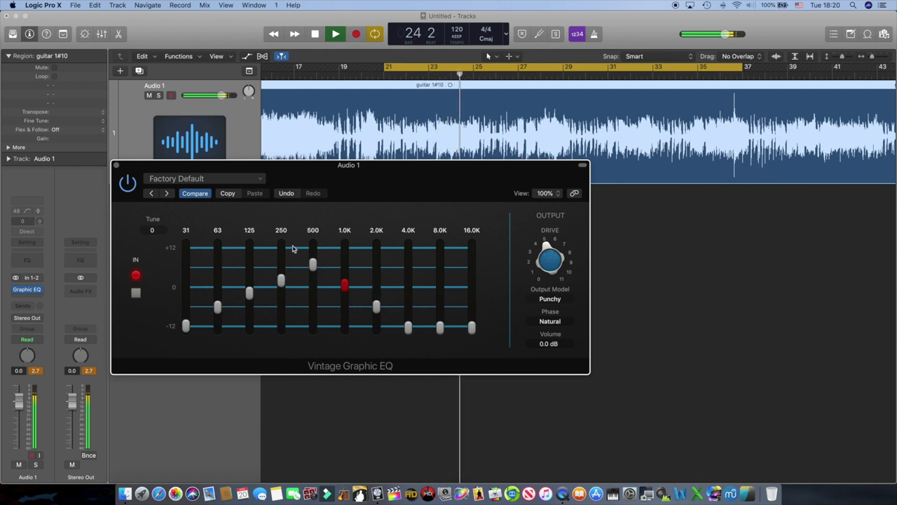
# - Stop playback and return all displaced bands of the graphic EQ to about 0 dB for a flat curve
pyautogui.click(314, 35)
pyautogui.moveTo(314, 264); pyautogui.dragTo(314, 286)
pyautogui.moveTo(250, 301); pyautogui.dragTo(219, 288)
pyautogui.moveTo(186, 326); pyautogui.dragTo(187, 285)
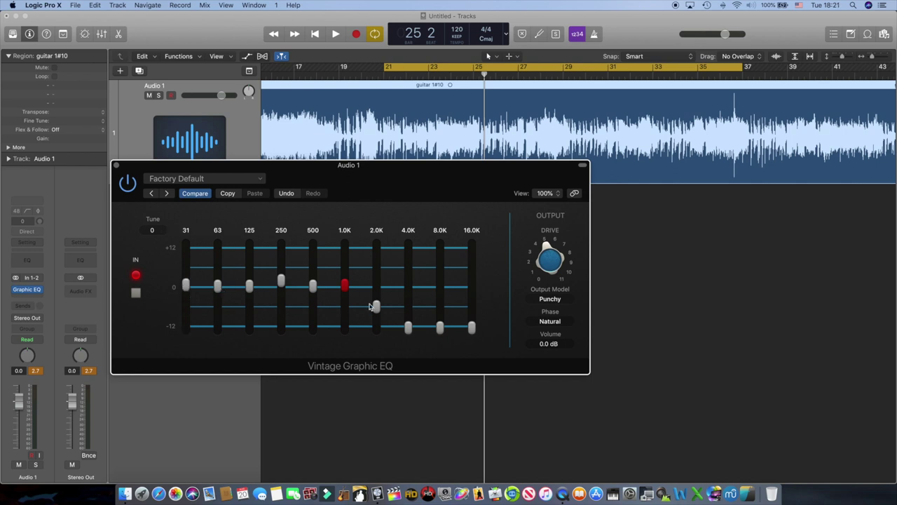
pyautogui.moveTo(375, 310); pyautogui.dragTo(379, 287)
pyautogui.moveTo(410, 329); pyautogui.dragTo(411, 294)
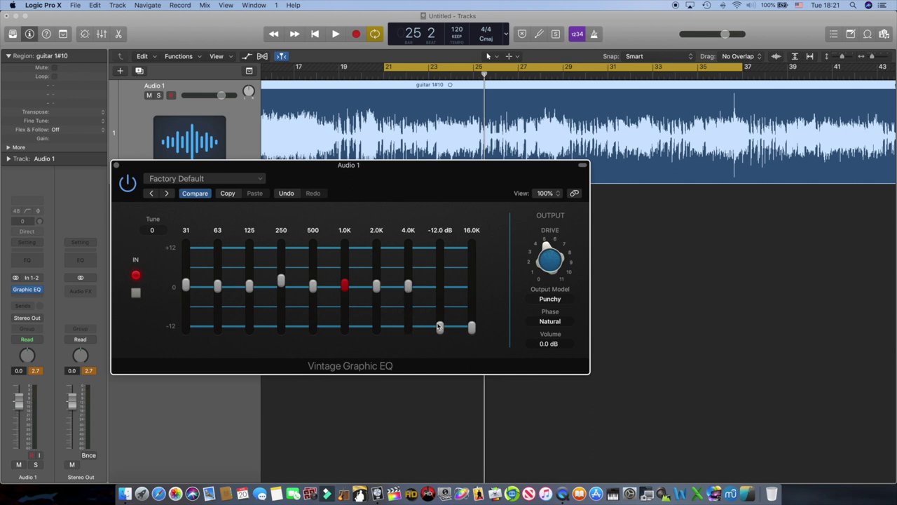
pyautogui.moveTo(440, 328); pyautogui.dragTo(442, 287)
pyautogui.moveTo(471, 328); pyautogui.dragTo(471, 287)
pyautogui.moveTo(281, 281); pyautogui.dragTo(282, 294)
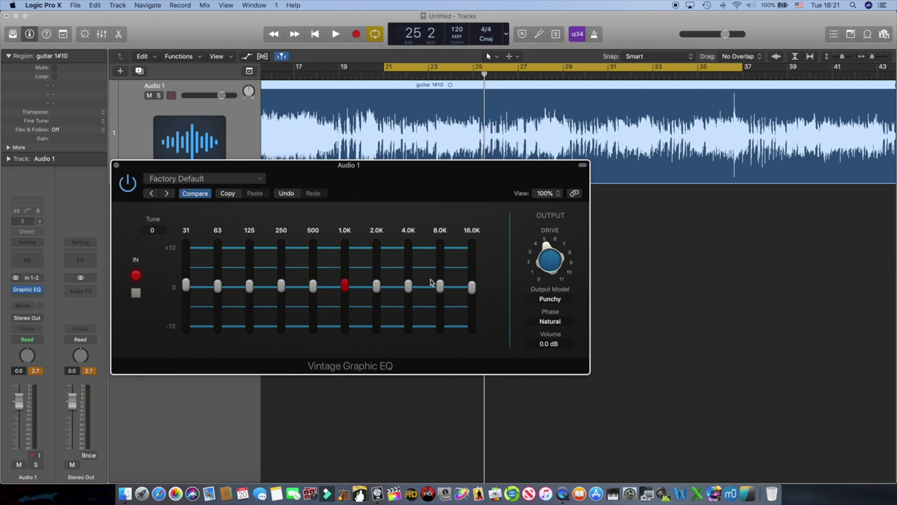
pyautogui.click(472, 287)
pyautogui.moveTo(472, 292); pyautogui.dragTo(443, 292)
pyautogui.moveTo(443, 291); pyautogui.dragTo(443, 290)
# - Play the guitar while trying a 2 kHz cut down to -12.0 dB and a 1 kHz cut, and set 500 Hz to 0.5 dB
pyautogui.click(336, 34)
pyautogui.moveTo(376, 286); pyautogui.dragTo(382, 365)
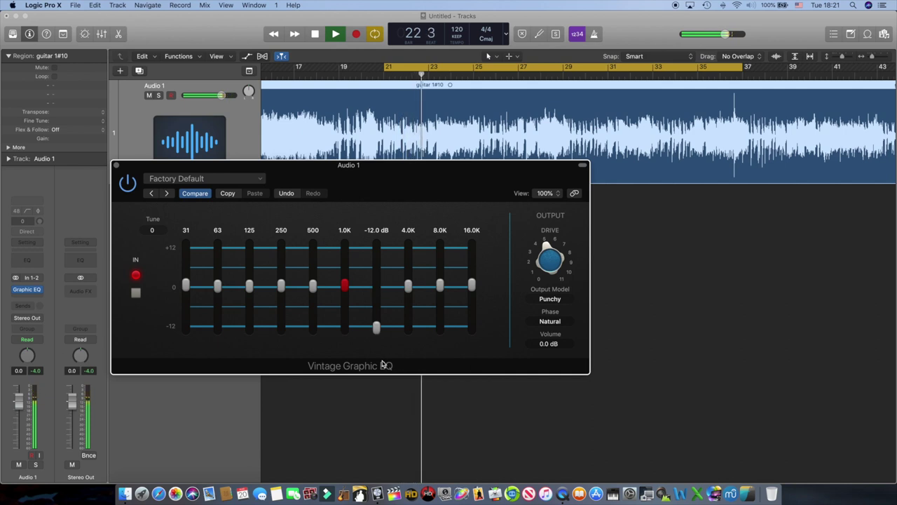
pyautogui.moveTo(377, 327); pyautogui.dragTo(317, 292)
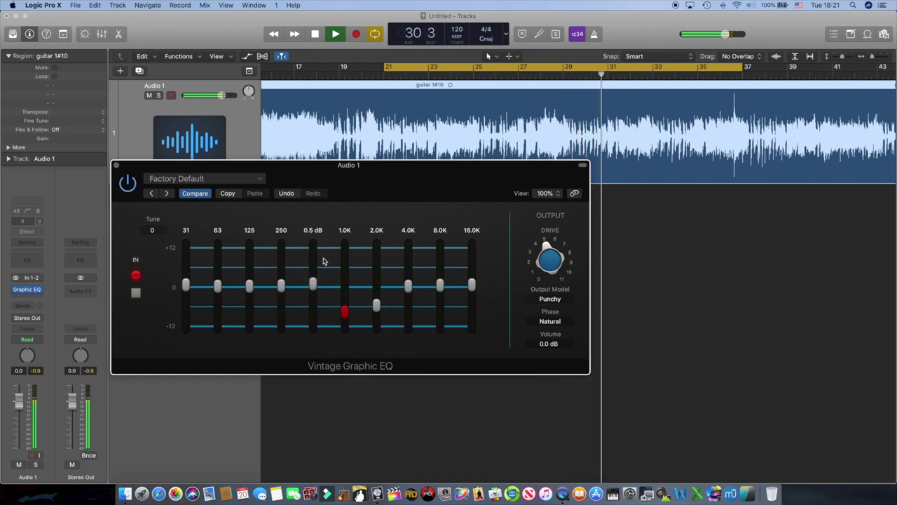
# - Stop playback and return the 2 kHz band to about 0 dB and the 1 kHz band to 0.3 dB
pyautogui.click(316, 33)
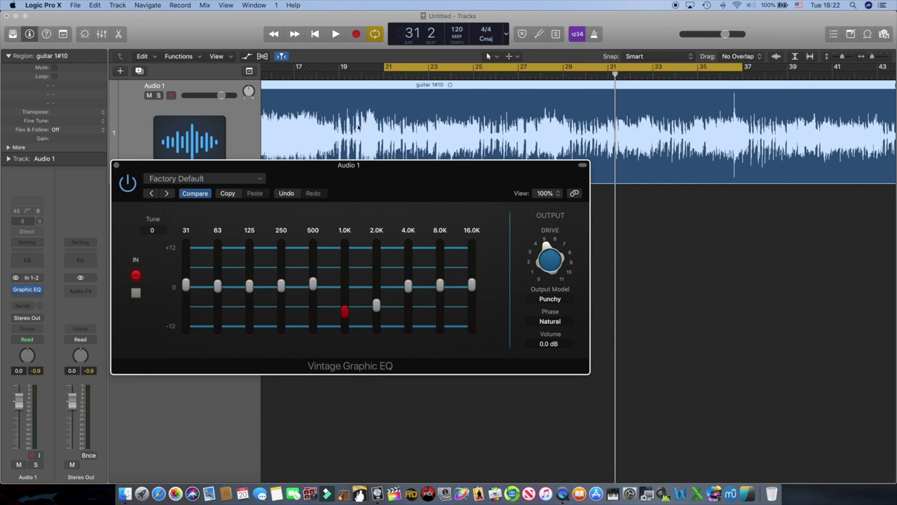
pyautogui.moveTo(378, 310)
pyautogui.moveTo(379, 310); pyautogui.dragTo(346, 291)
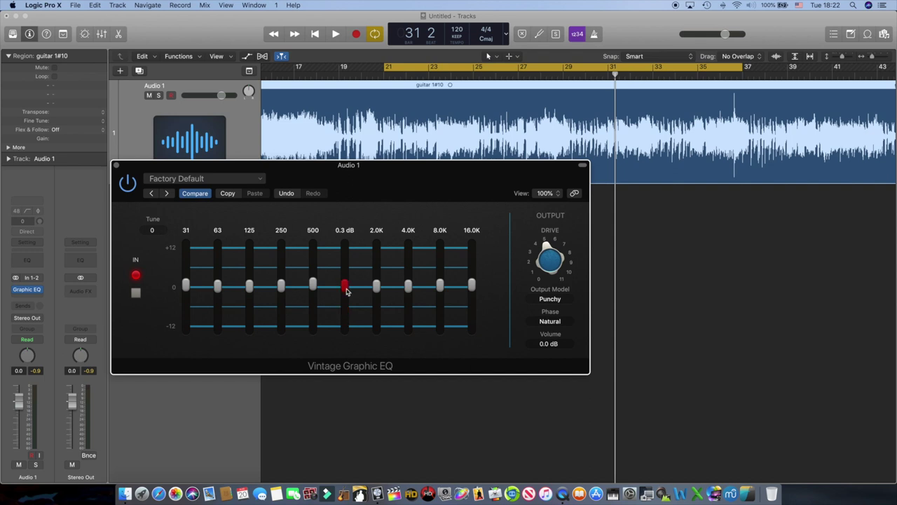